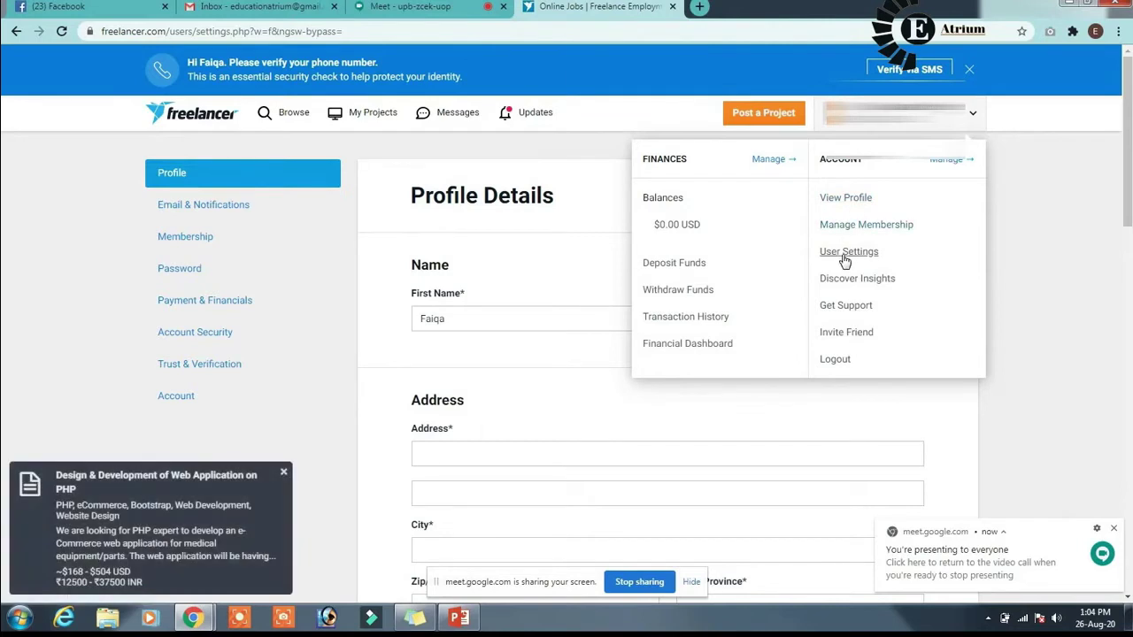
- Fill in the profile's address, city, zip code and state fields with the browser's saved address suggestion
click(123, 311)
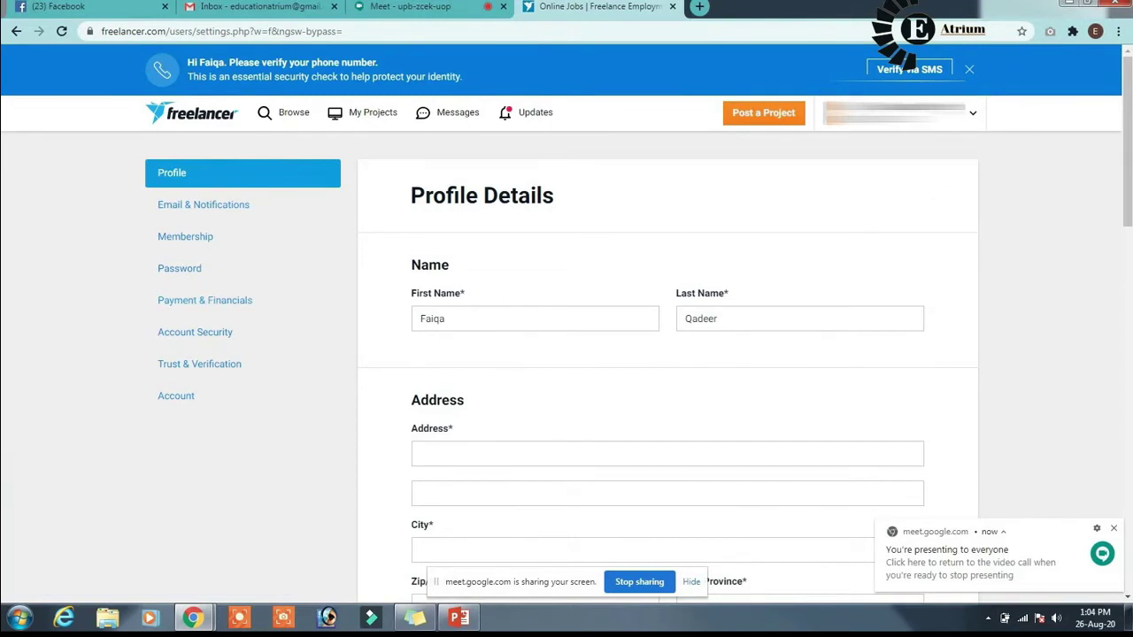
scroll(1130, 221, down, 2)
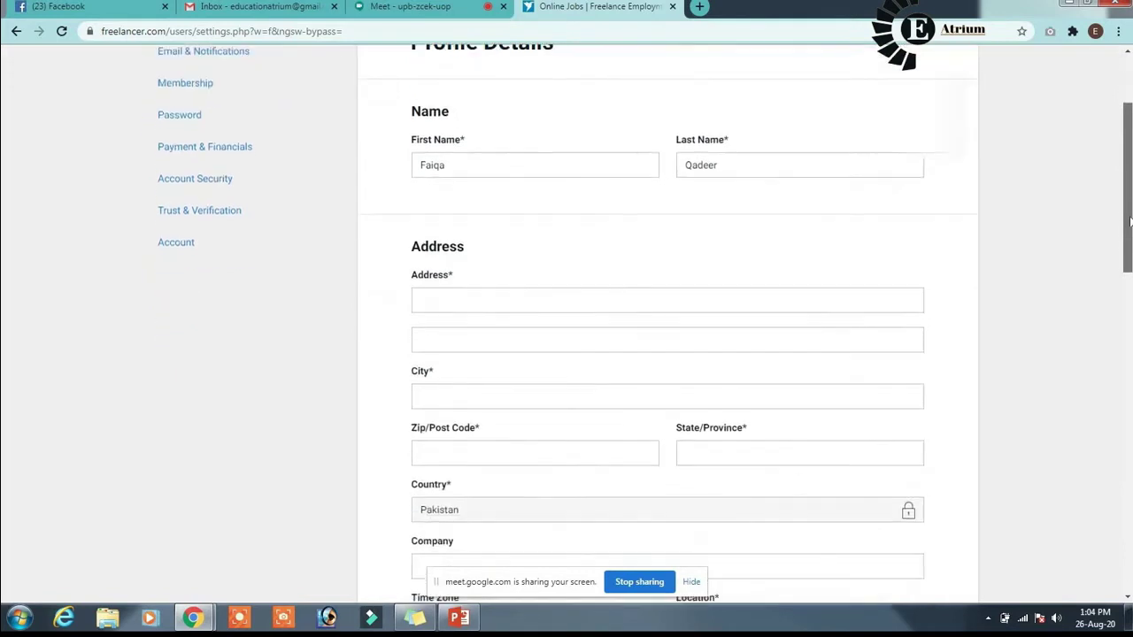
click(521, 305)
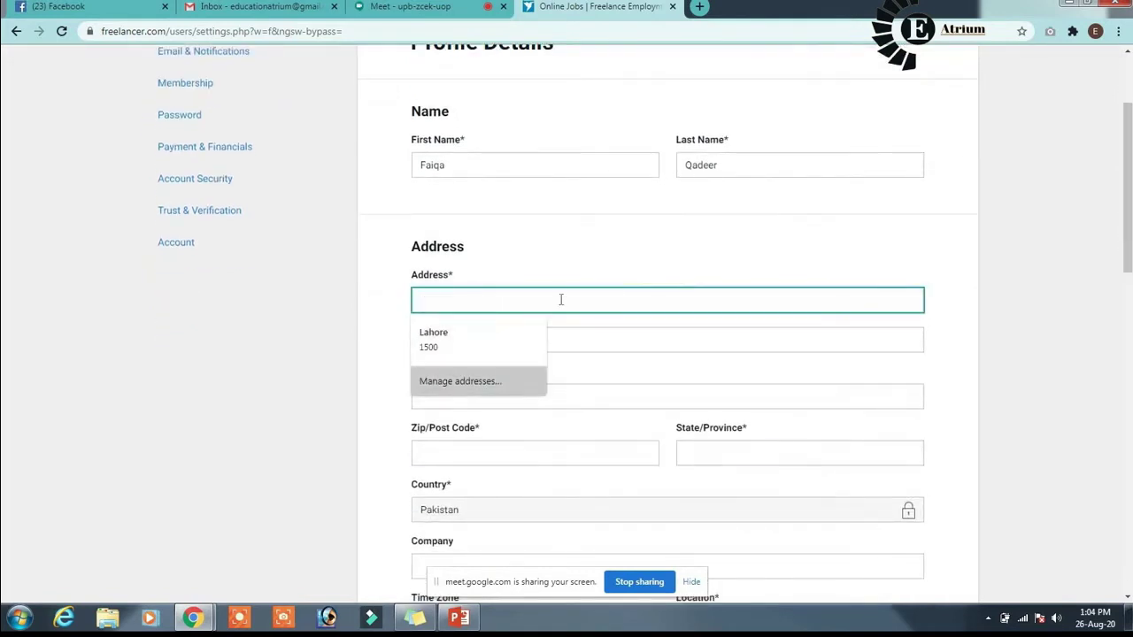
click(487, 336)
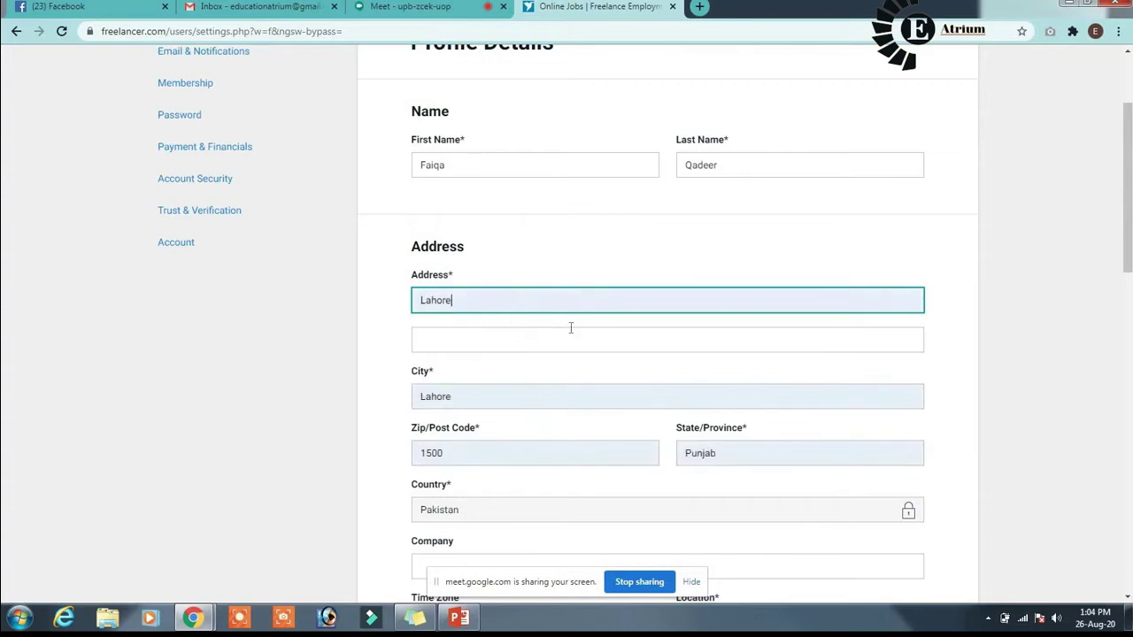
- Review the remaining profile settings, including company, time zone, location, language and the security phone number section
drag(1126, 244, 1123, 286)
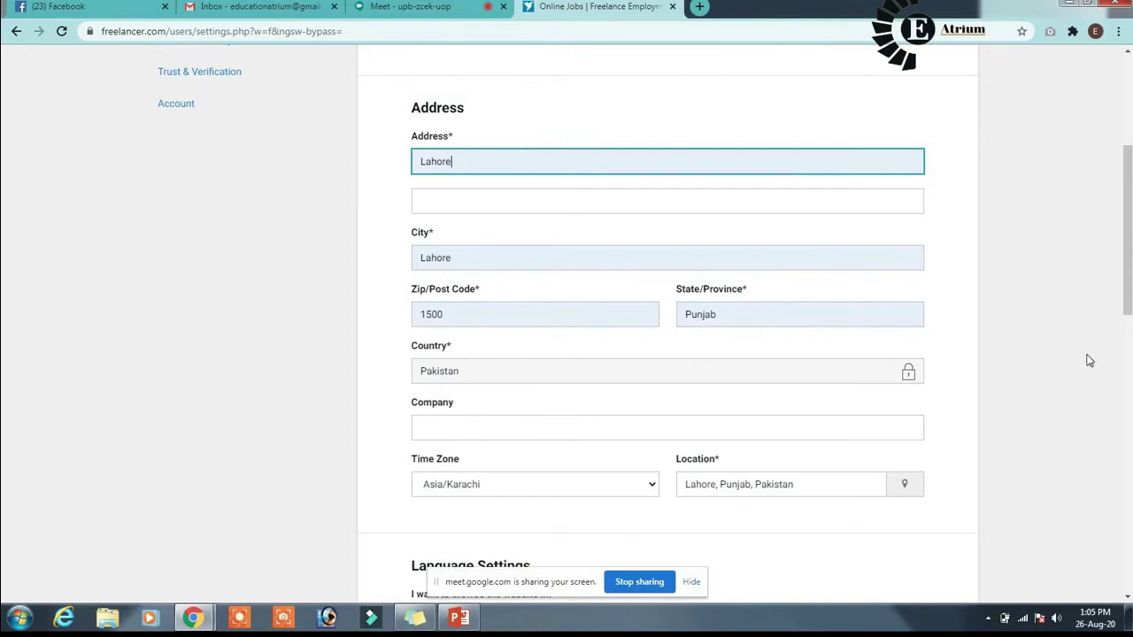
drag(1128, 294, 1129, 390)
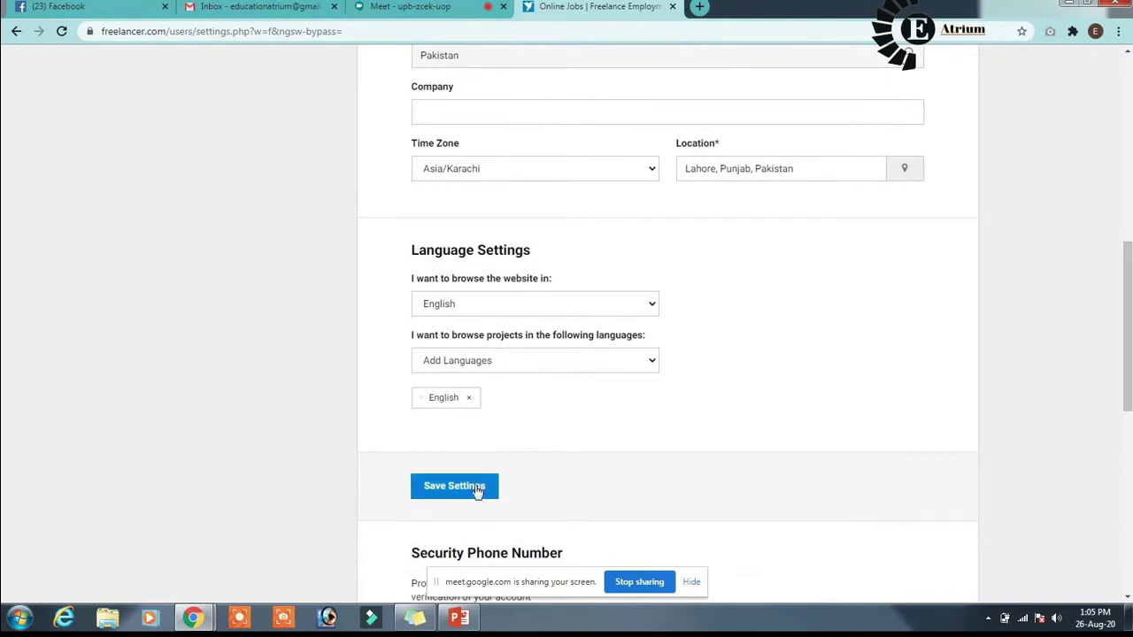
drag(1128, 335, 1127, 428)
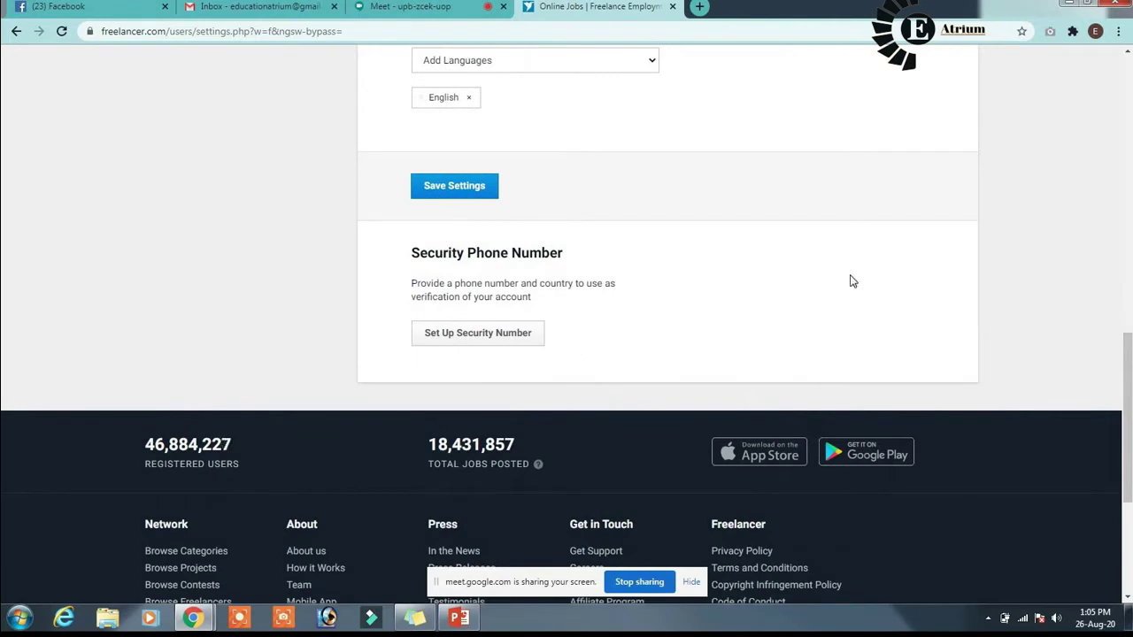
scroll(664, 319, up, 6)
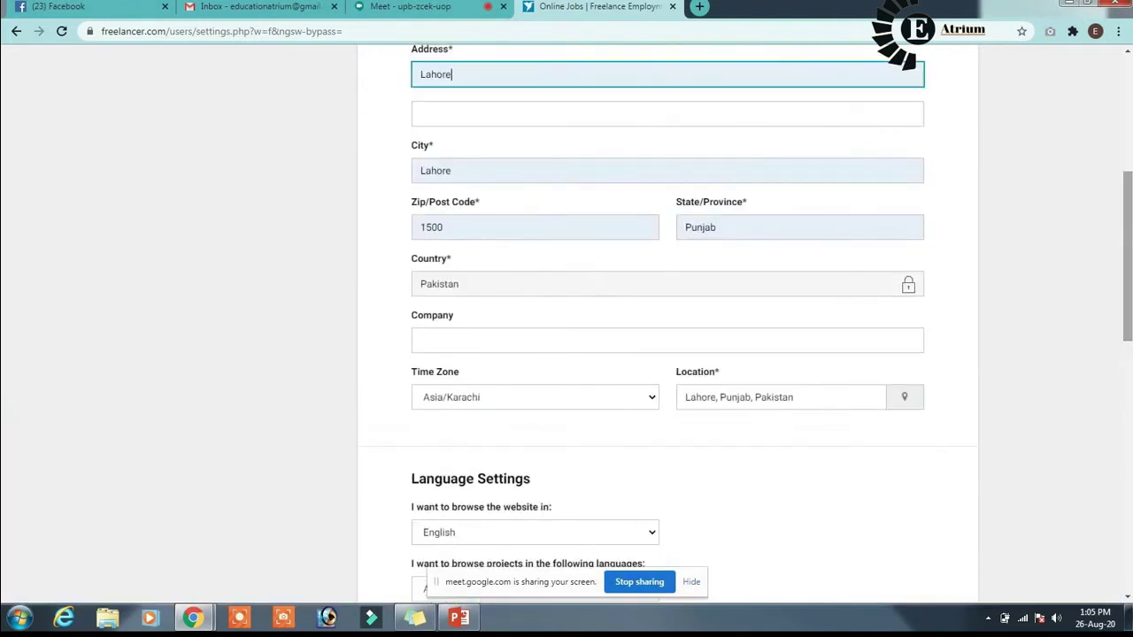
scroll(667, 319, up, 3)
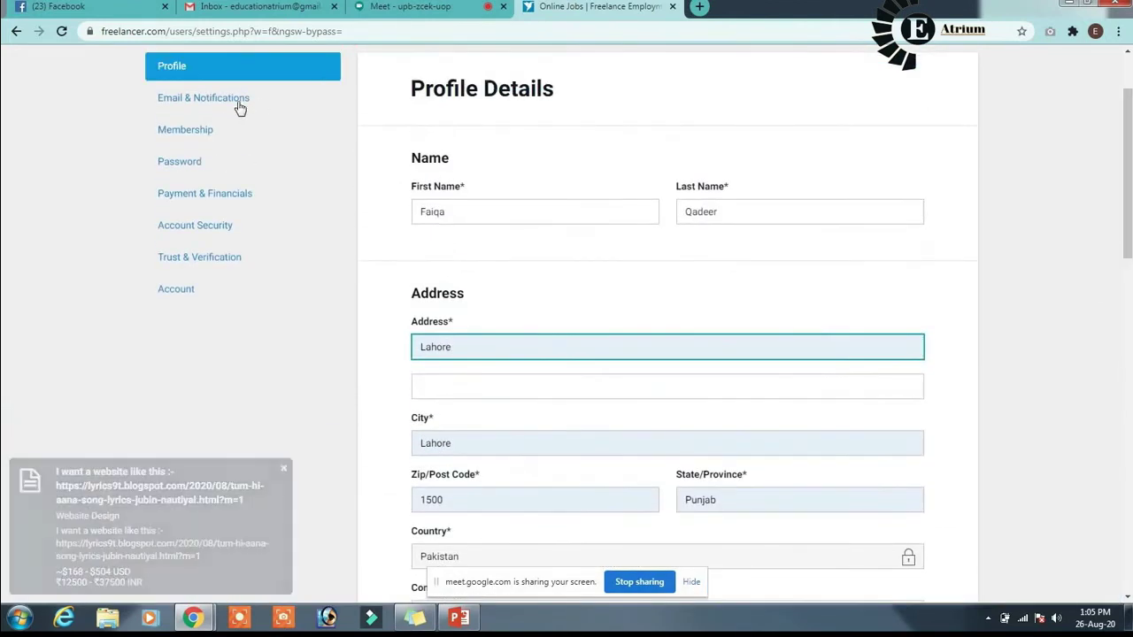
- Open the Email & Notifications settings and look through the email format, digest, individual and other email options
click(226, 99)
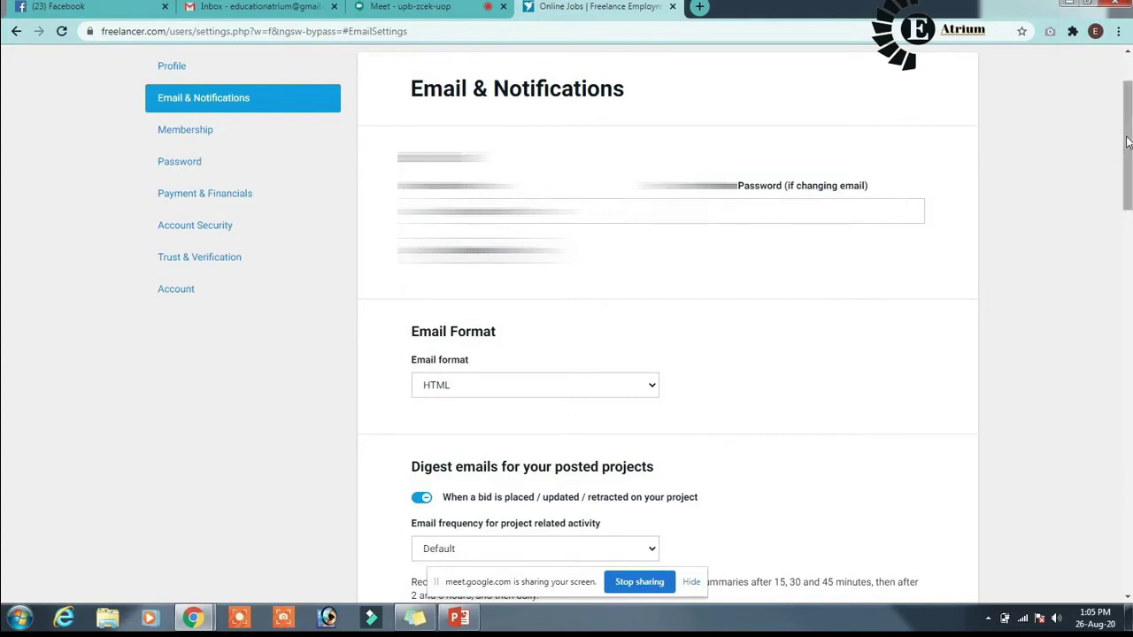
mouse_move(1127, 152)
mouse_down()
mouse_move(1128, 175)
mouse_move(1128, 131)
mouse_move(1127, 149)
mouse_up()
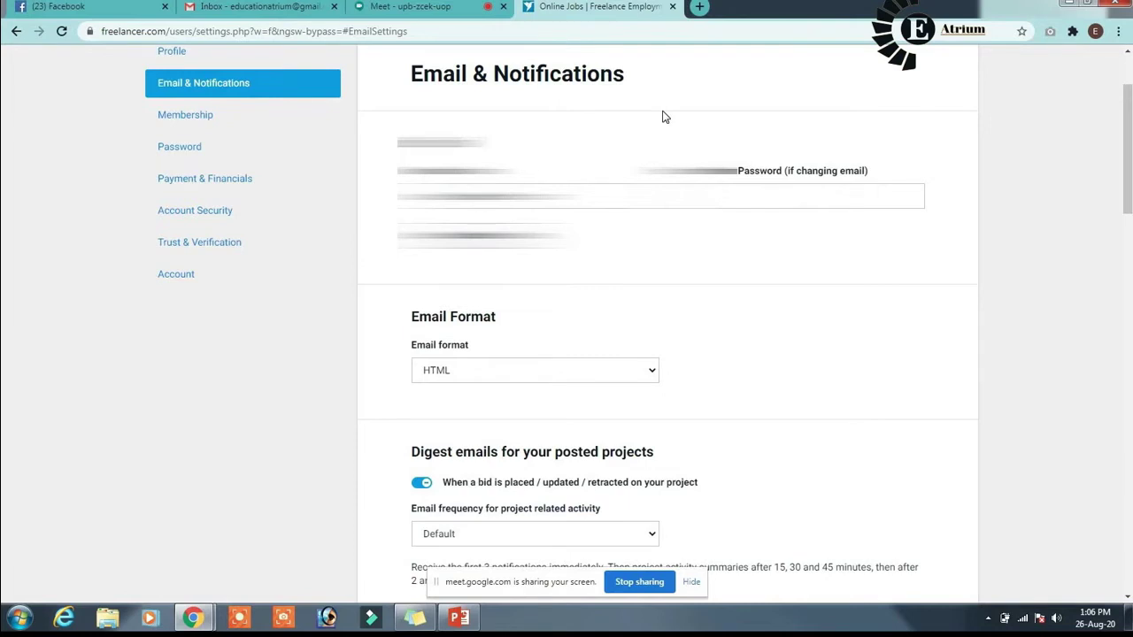
drag(1127, 150, 1130, 437)
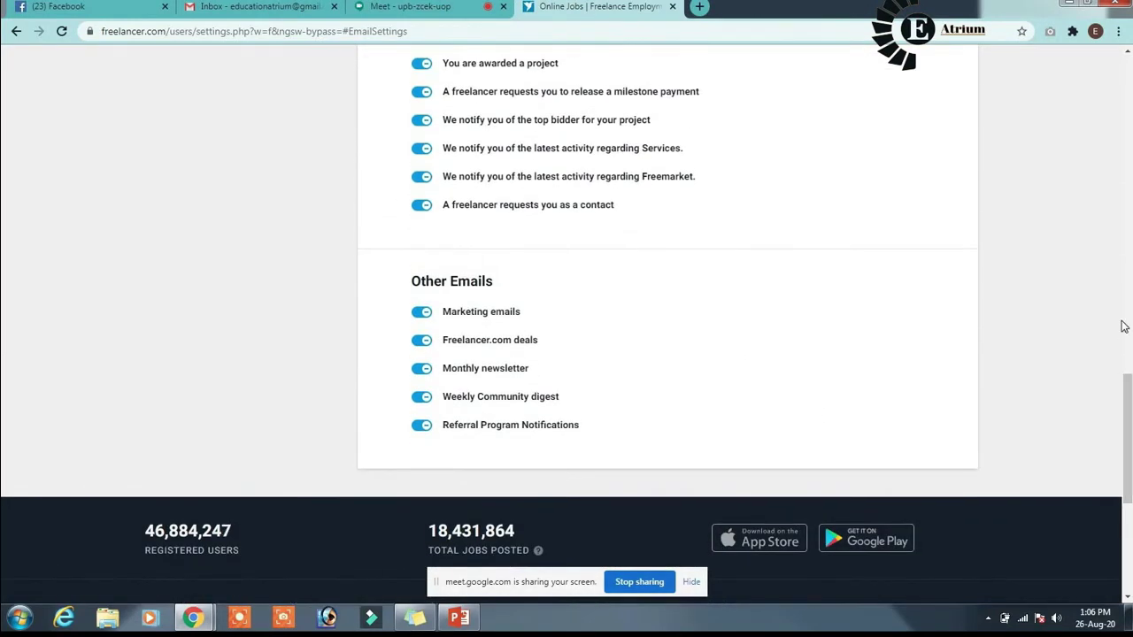
drag(1129, 437, 1129, 352)
drag(1130, 307, 1129, 306)
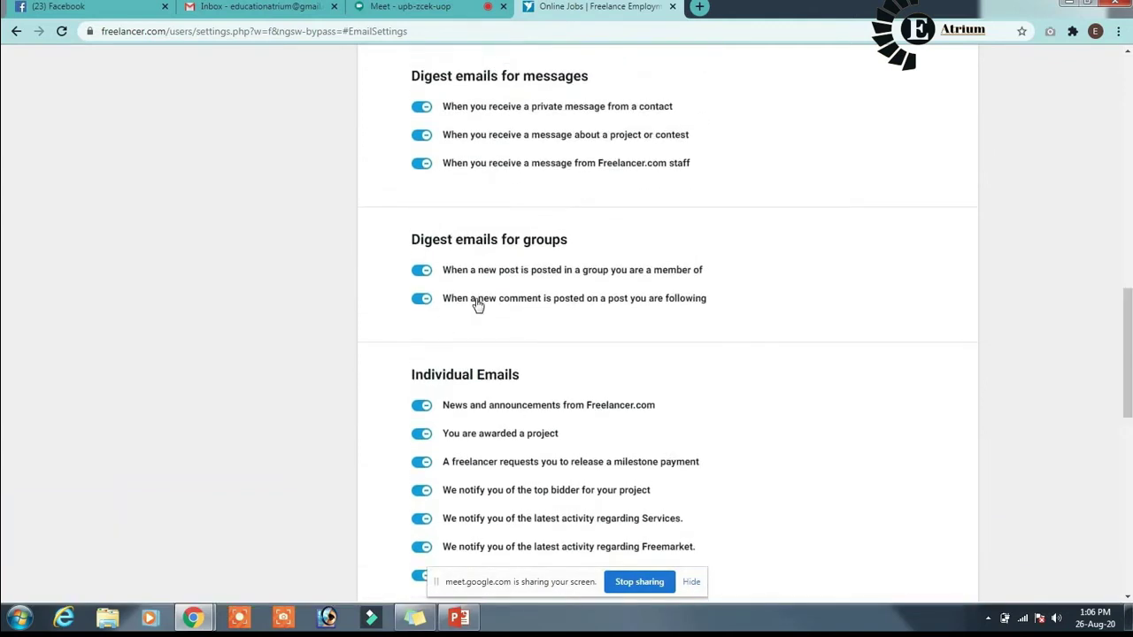
drag(1129, 354, 1129, 124)
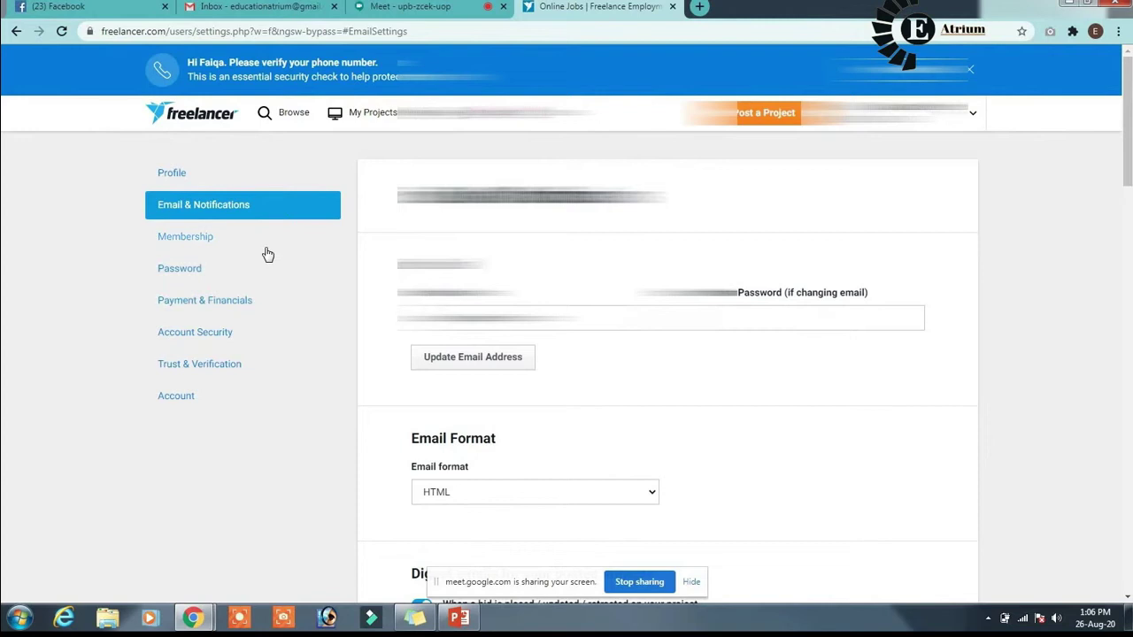
- View the Membership settings with the current plan, followed by the Password settings for changing the account password
click(185, 237)
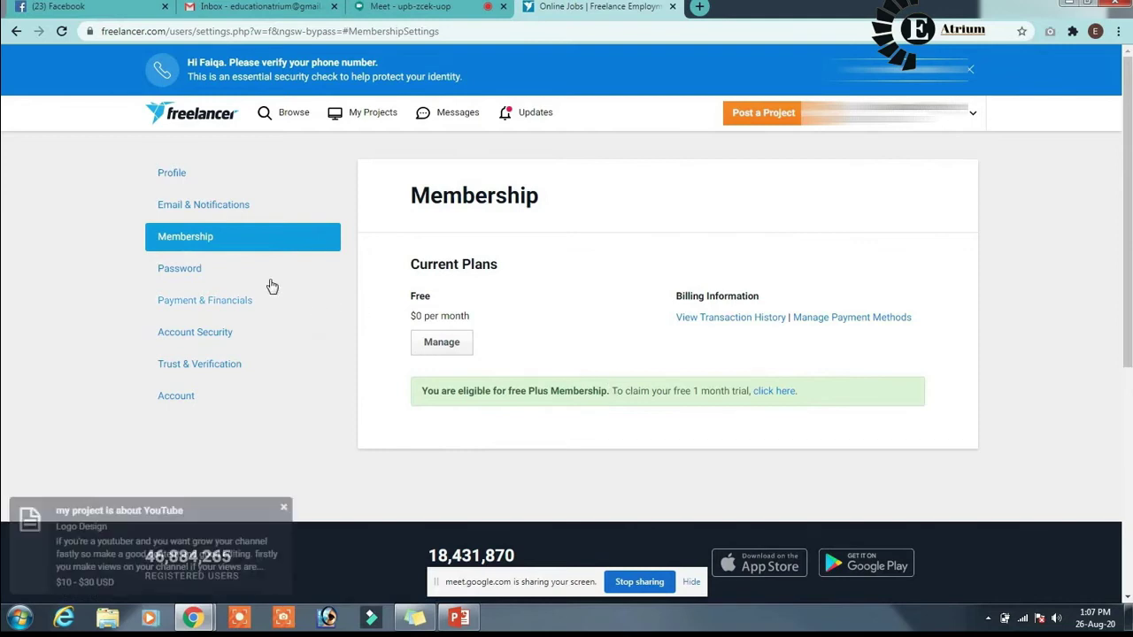
click(201, 273)
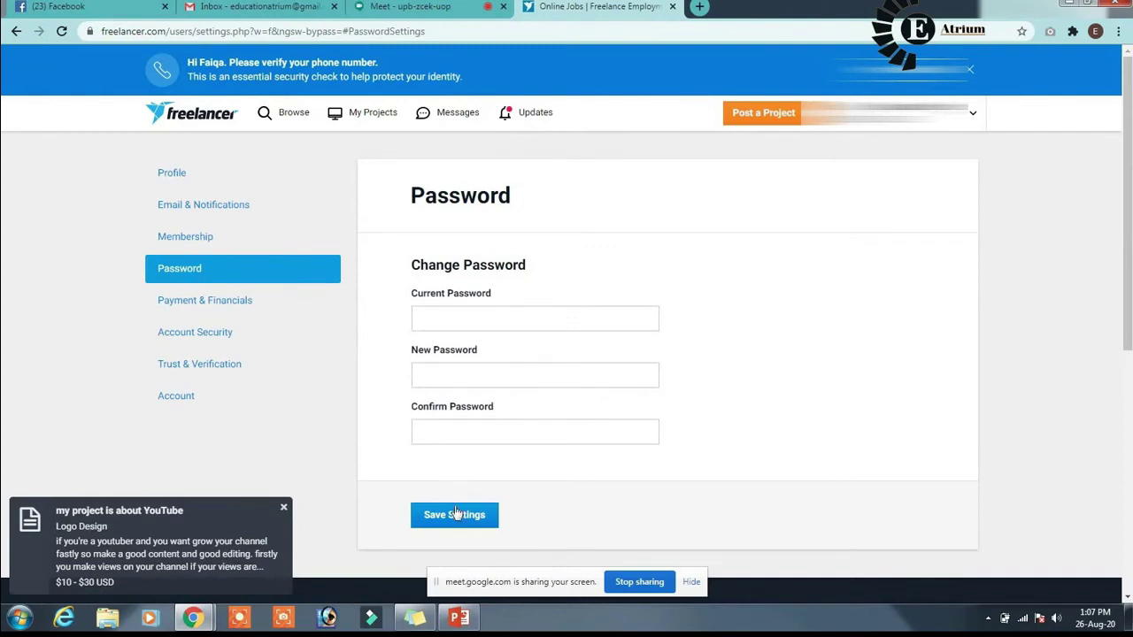
- Open the Payment & Financials settings and examine the payment methods, currency and tax options
click(197, 303)
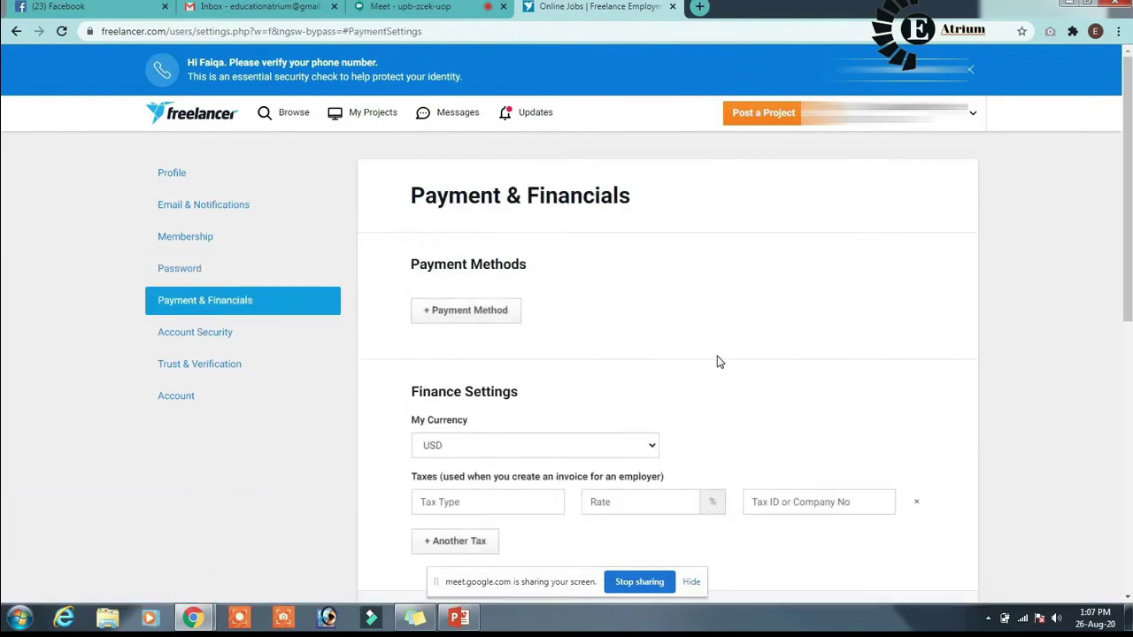
drag(1128, 239, 1127, 262)
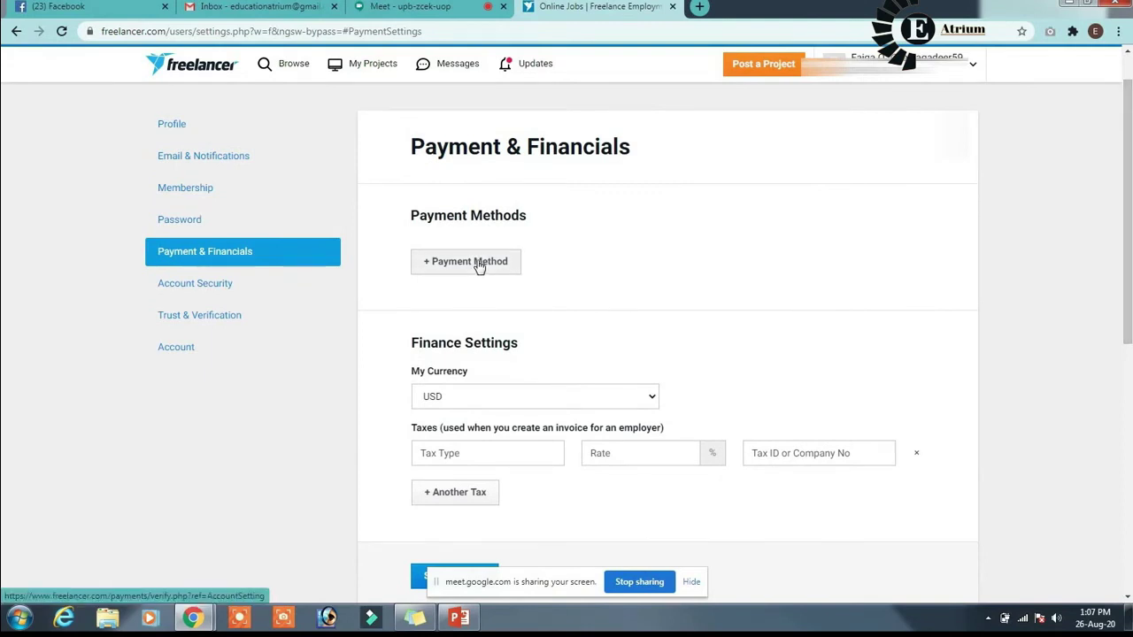
scroll(1130, 254, down, 1)
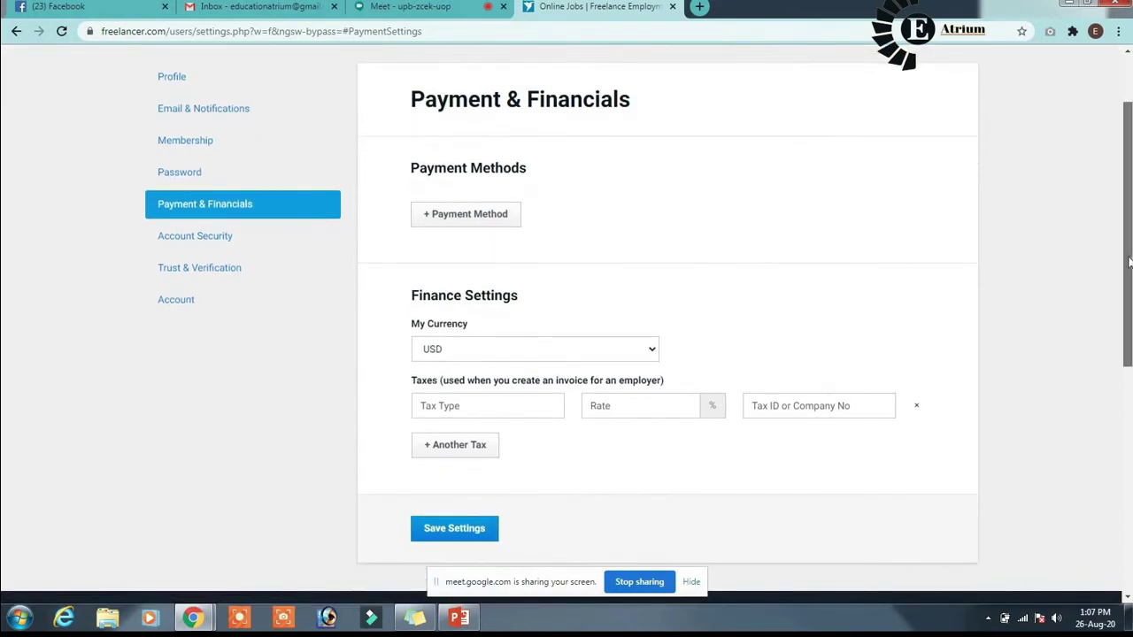
drag(1130, 255, 1128, 261)
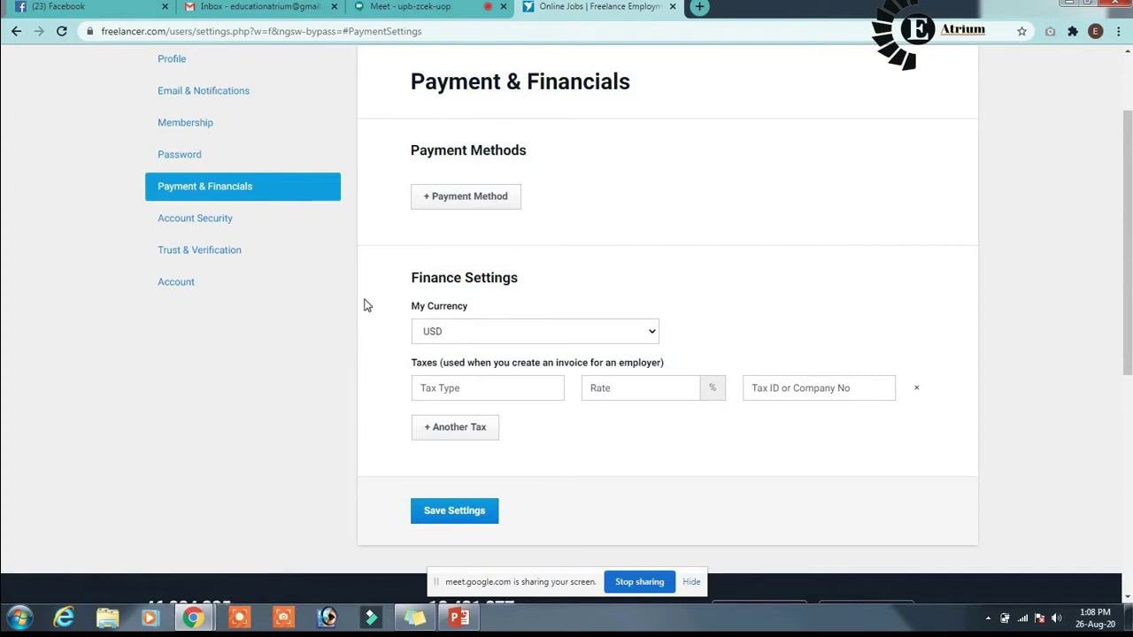
- Activate two-factor authentication in the Account Security settings and check its resulting details
click(213, 226)
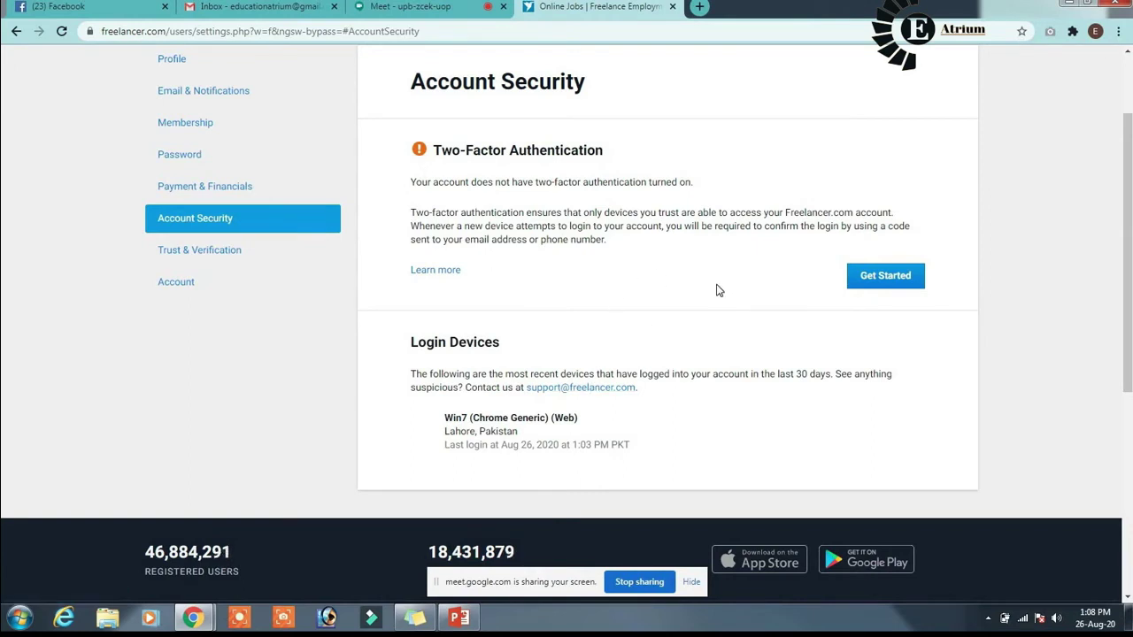
scroll(718, 290, up, 2)
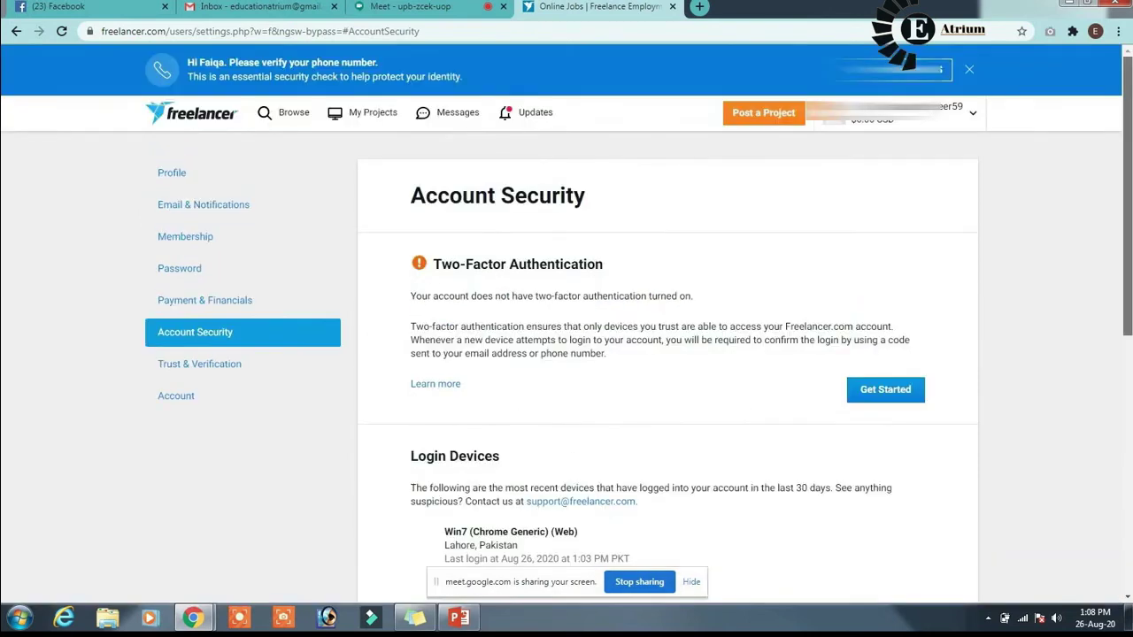
click(883, 391)
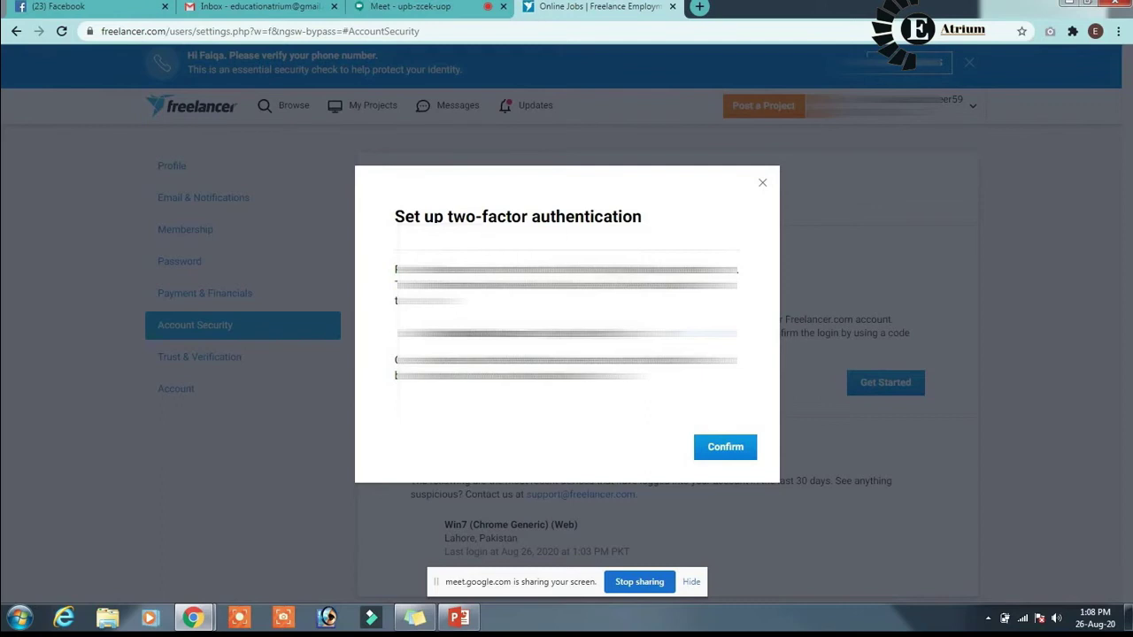
click(723, 448)
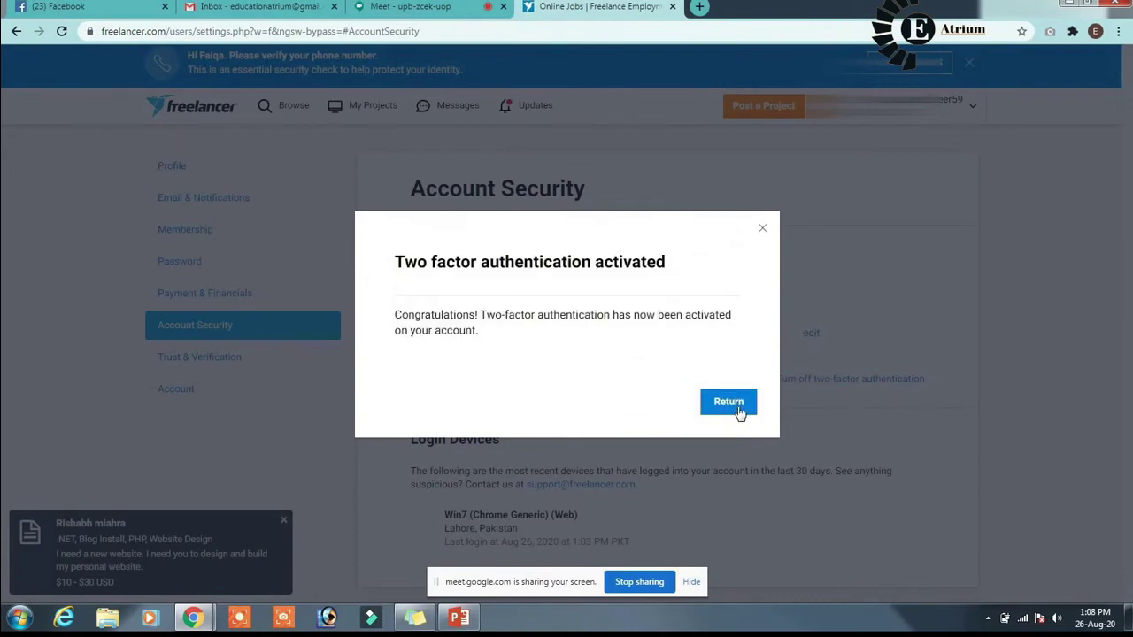
click(729, 402)
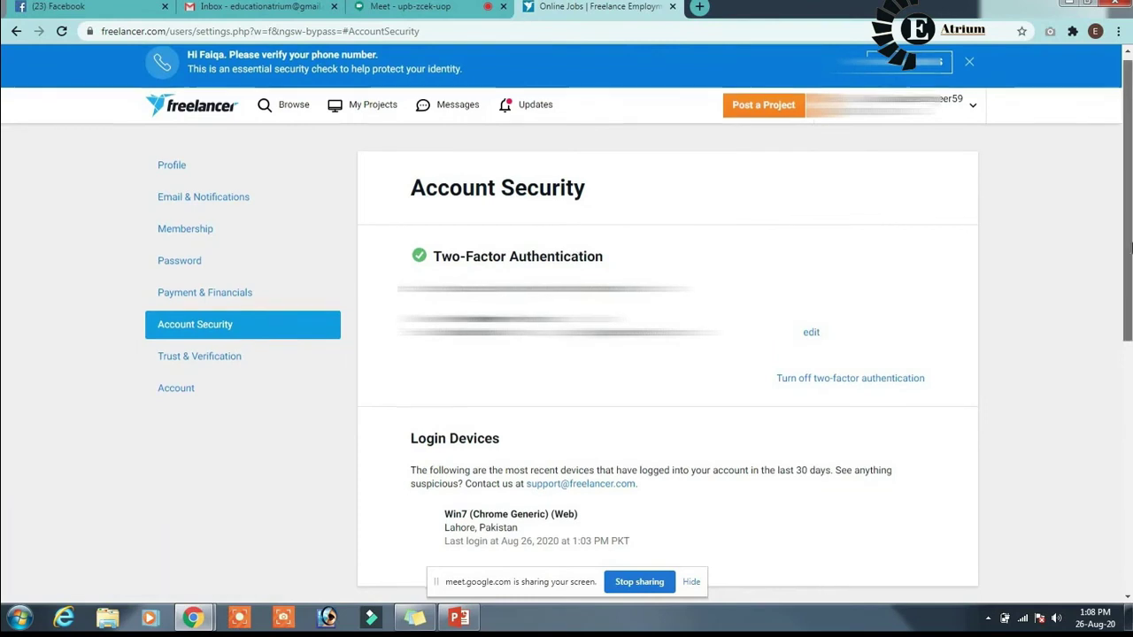
scroll(821, 283, down, 1)
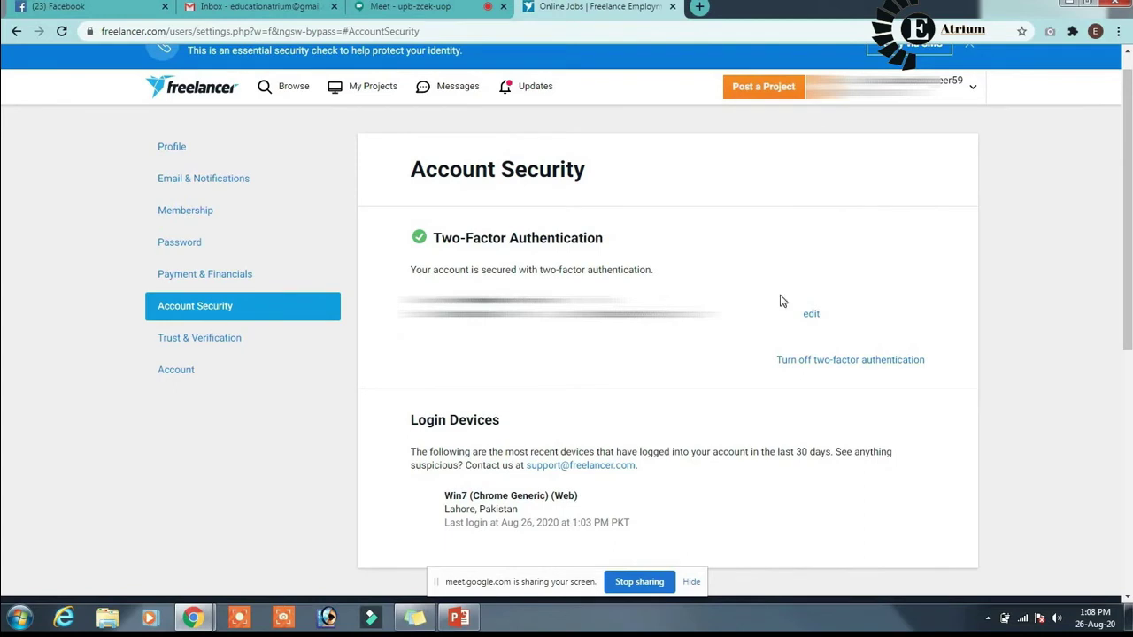
scroll(1129, 239, down, 1)
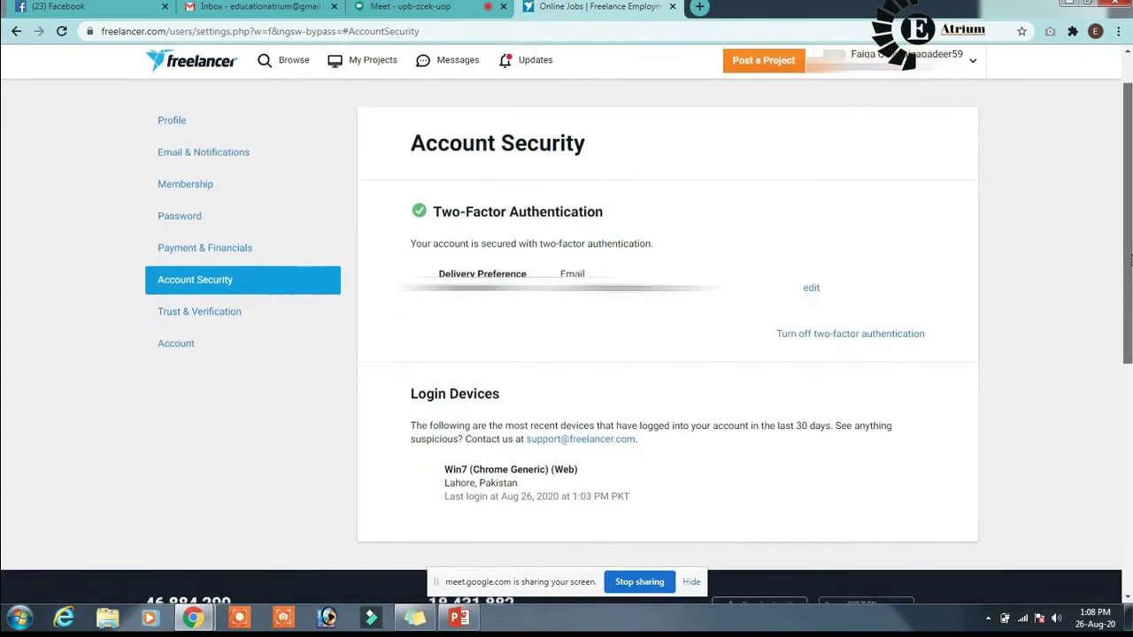
- Open the Trust & Verification settings and examine the current trust score and the verification methods that earn points
click(242, 318)
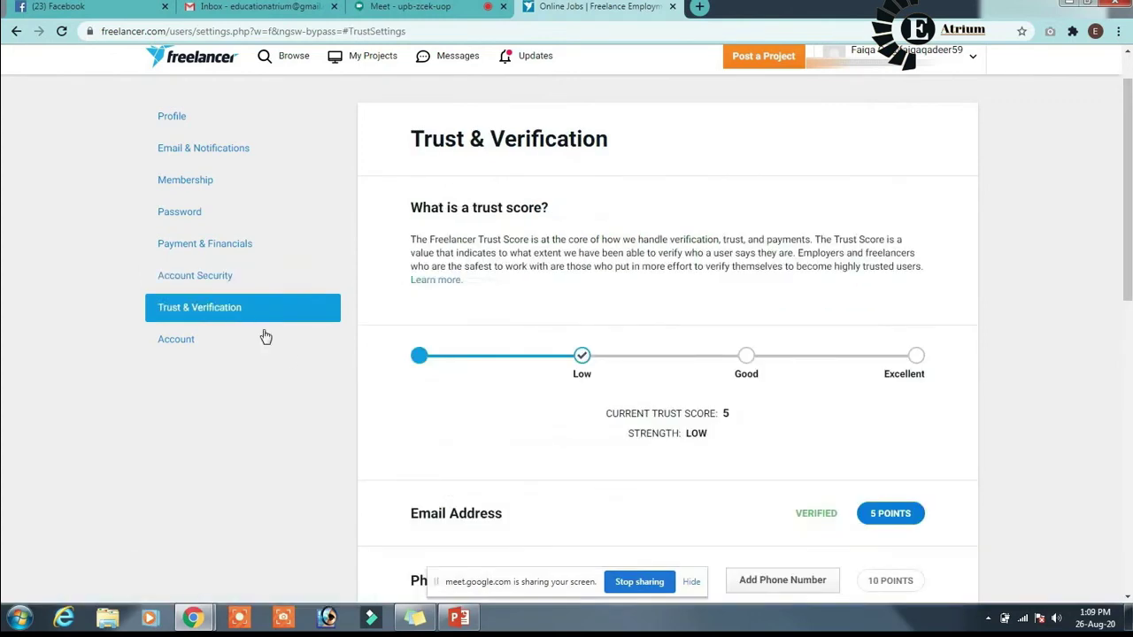
mouse_move(581, 362)
double_click(724, 412)
scroll(1128, 225, down, 2)
scroll(1128, 226, down, 2)
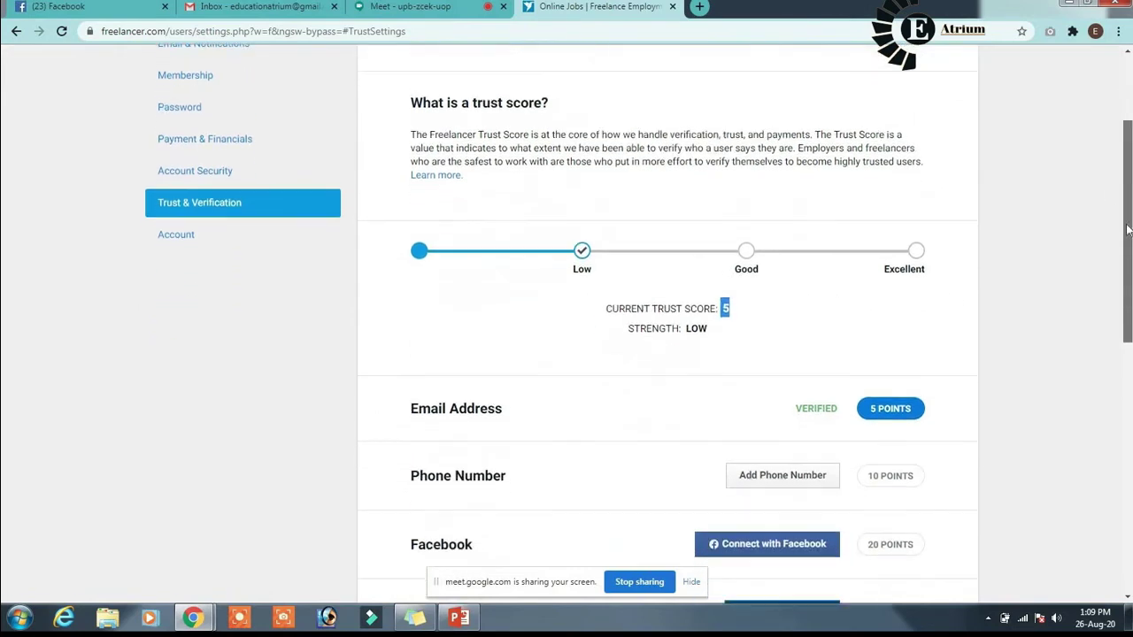
scroll(1127, 226, down, 2)
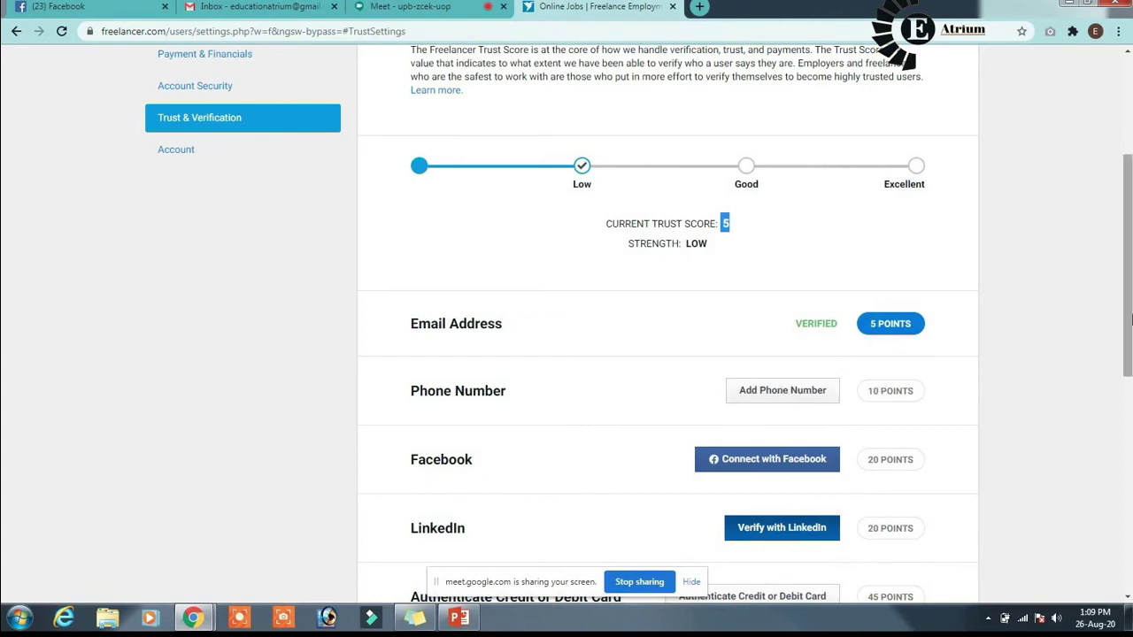
drag(1129, 314, 1129, 345)
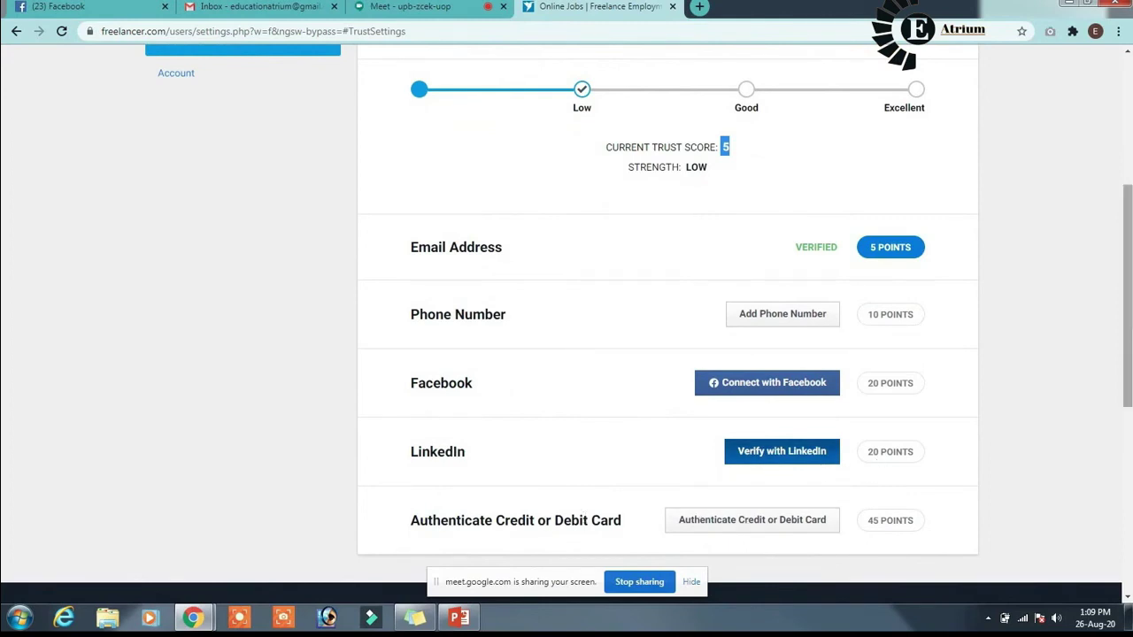
drag(1130, 295, 1130, 207)
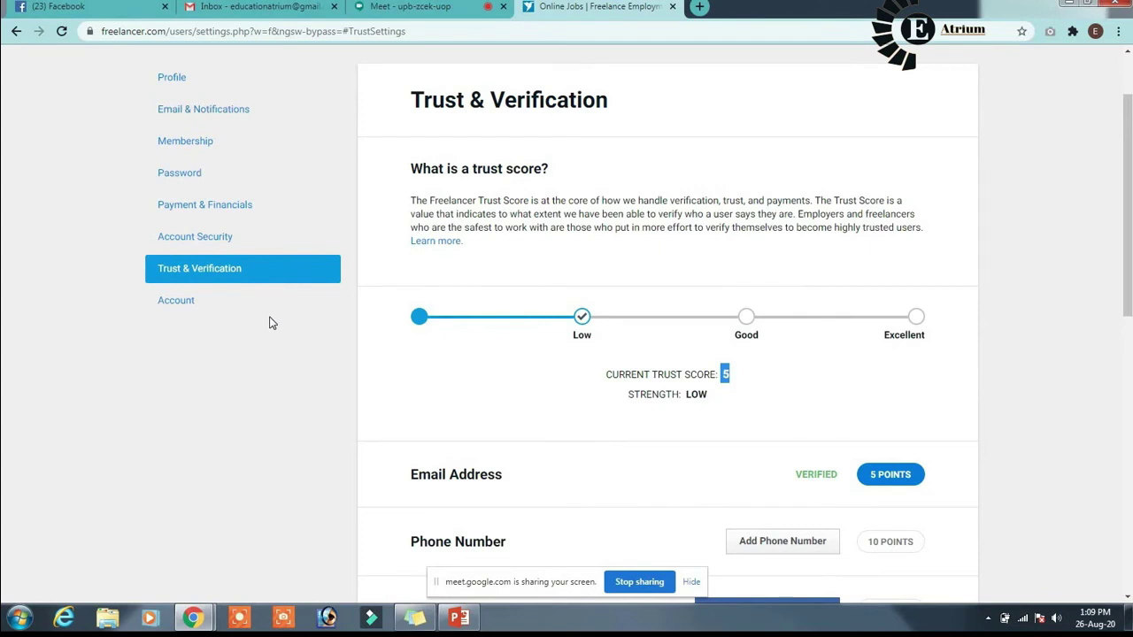
- Open the Account settings and try the Hire account type, returning the selection to Work
click(203, 311)
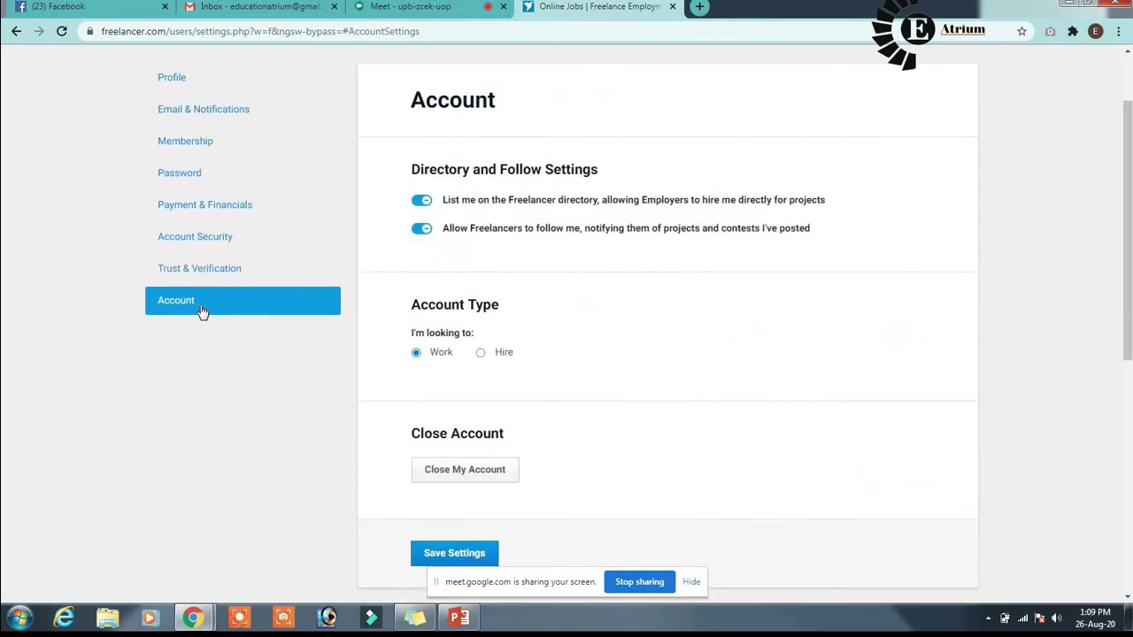
click(480, 353)
click(418, 353)
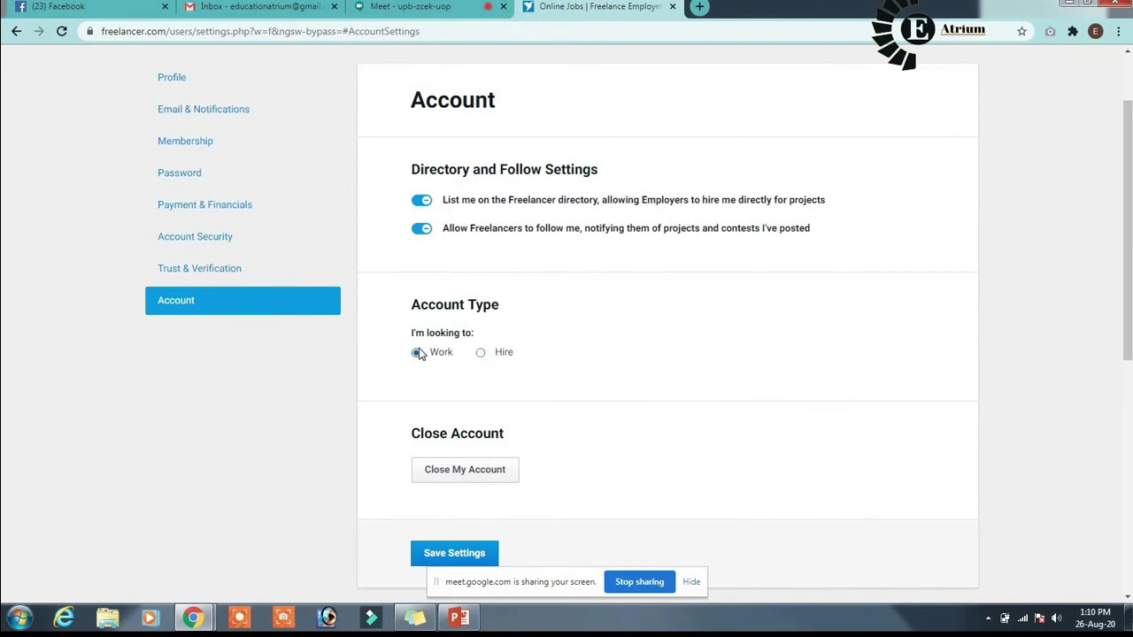